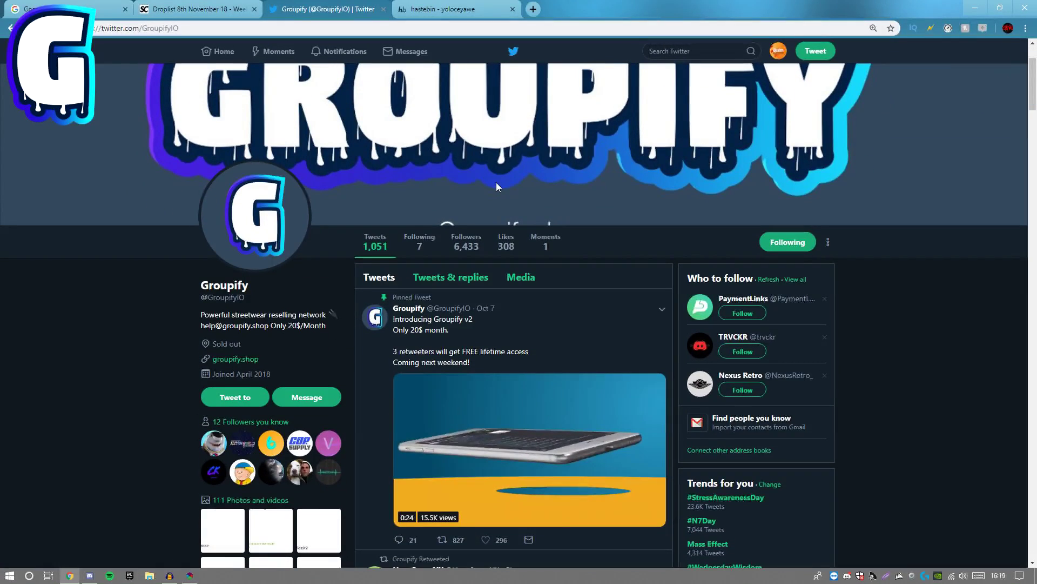
pyautogui.scroll(-1, 496, 183)
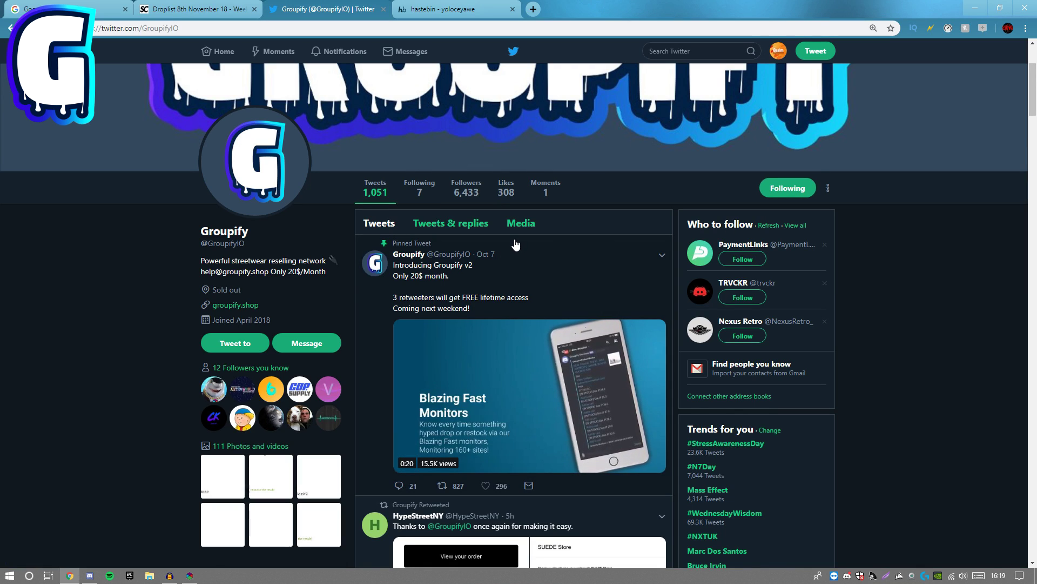
# Step: Look over the 8 November Supreme droplist, then minimize Chrome and reposition the SoleAIO window
pyautogui.hotkey('ctrl', 'shift', 'Tab')
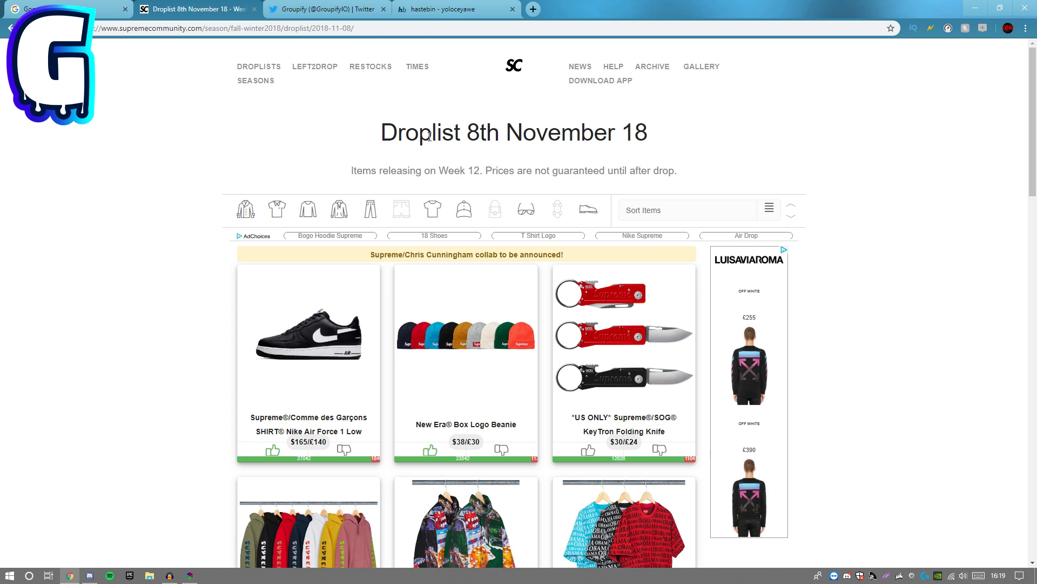
pyautogui.moveTo(507, 132); pyautogui.dragTo(365, 138)
pyautogui.click(673, 143)
pyautogui.click(379, 149)
pyautogui.scroll(-2, 393, 163)
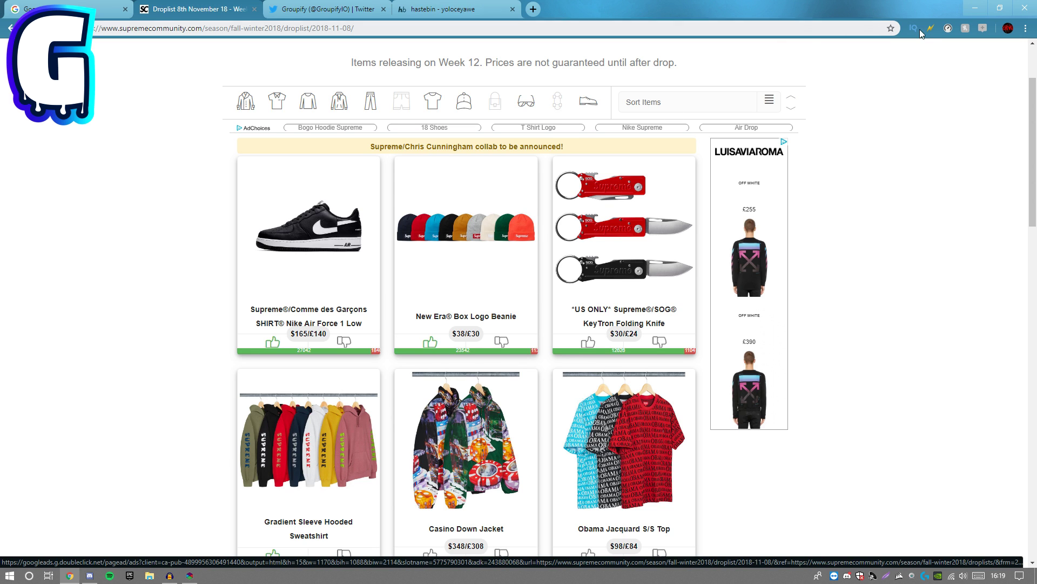
pyautogui.click(975, 8)
pyautogui.moveTo(560, 37); pyautogui.dragTo(620, 30)
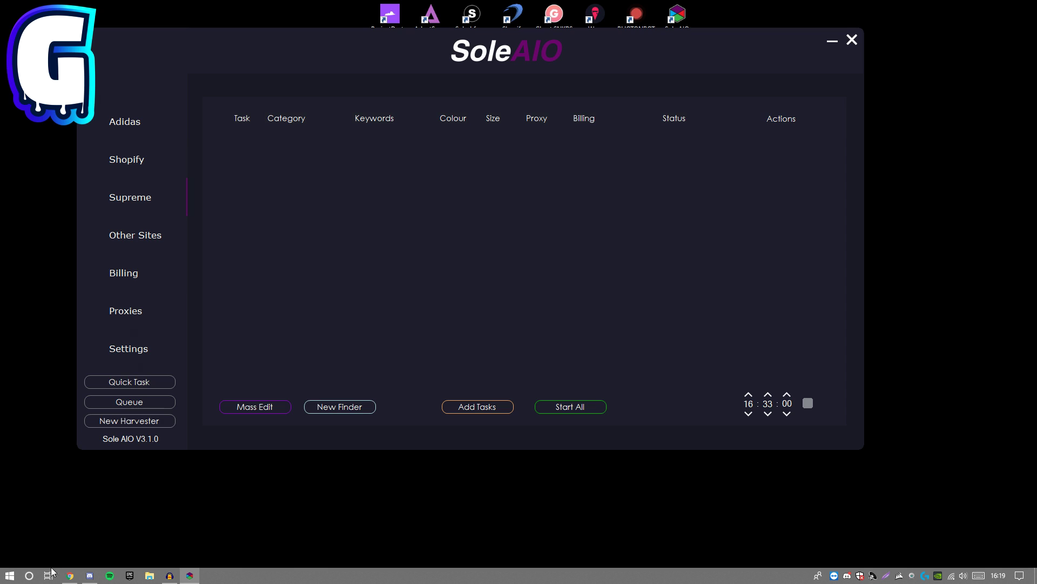
# Step: Find and highlight the 'Air Force' keyword on line 93 of the hastebin list
pyautogui.click(69, 575)
pyautogui.click(400, 6)
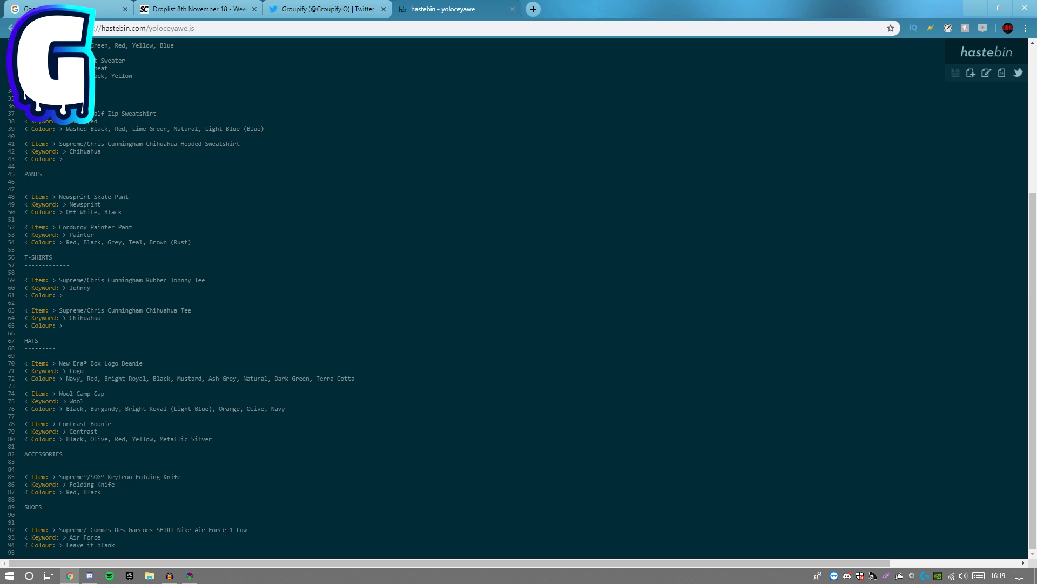
pyautogui.scroll(5, 128, 437)
pyautogui.scroll(-6, 158, 121)
pyautogui.moveTo(101, 537); pyautogui.dragTo(73, 538)
# Step: Bring SoleAIO forward, reposition its window and open the new Supreme task form
pyautogui.click(190, 575)
pyautogui.click(975, 8)
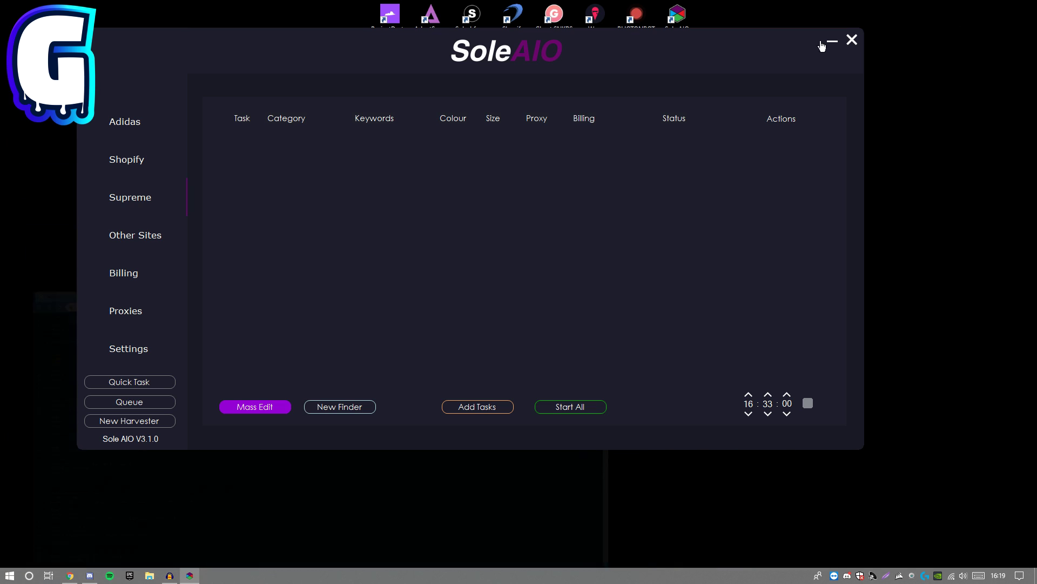
pyautogui.moveTo(639, 47); pyautogui.dragTo(650, 88)
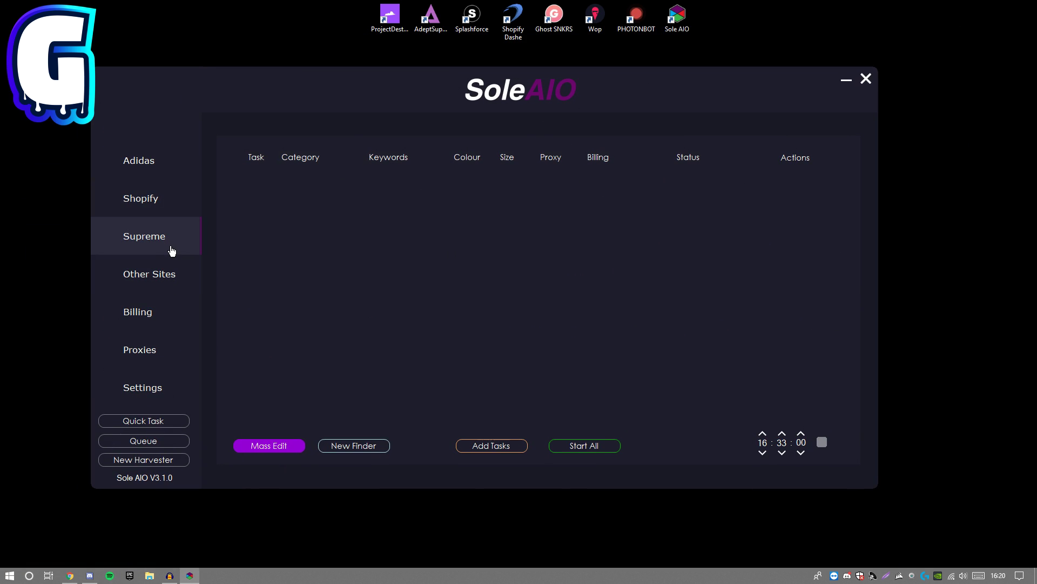
pyautogui.moveTo(447, 96); pyautogui.dragTo(462, 111)
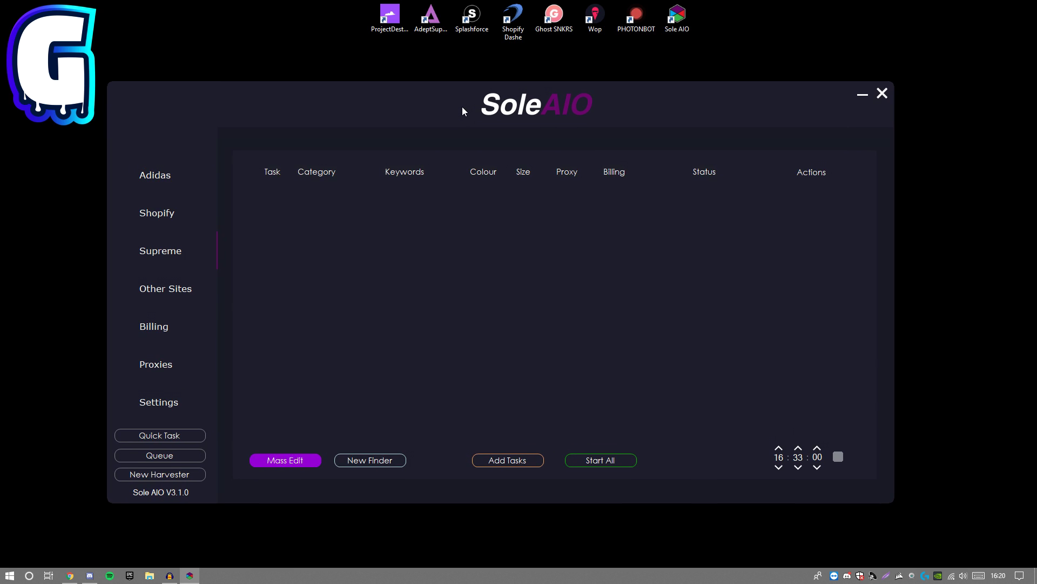
pyautogui.click(526, 462)
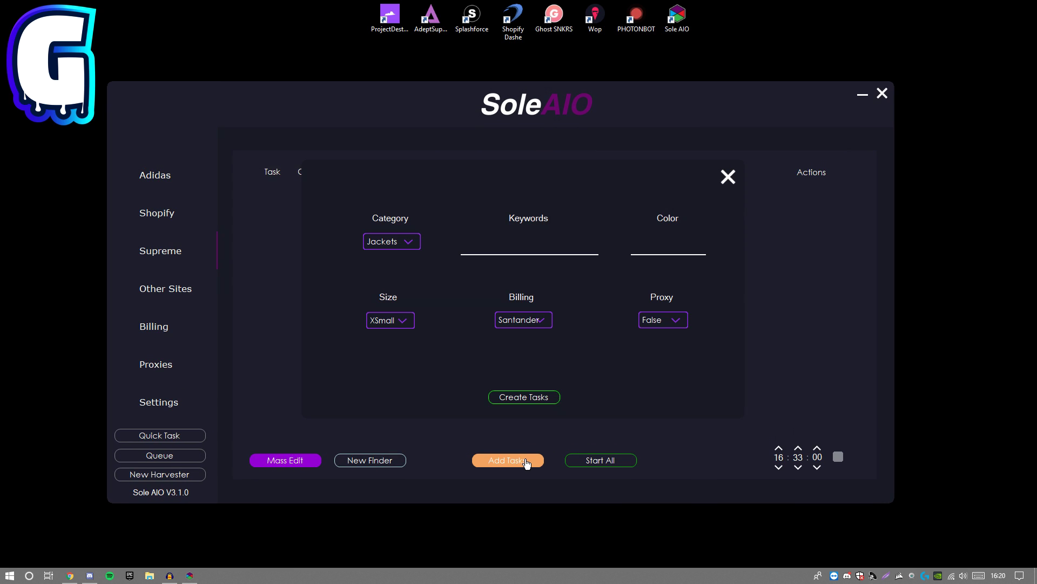
# Step: Set the task category to Shoes with keywords 'Air Force'
pyautogui.click(394, 241)
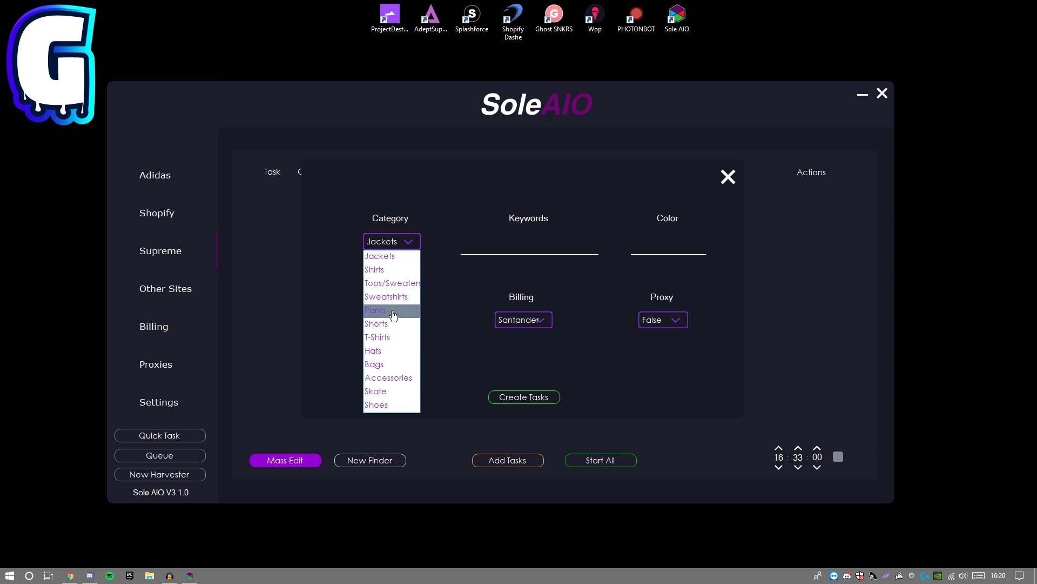
pyautogui.click(384, 408)
pyautogui.click(495, 237)
pyautogui.write('Air Force')
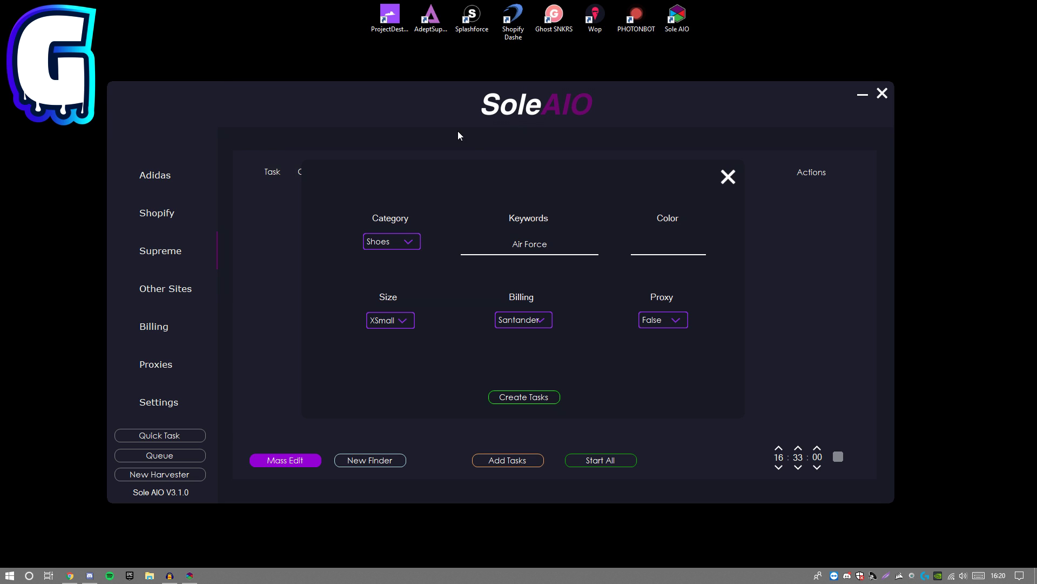
pyautogui.click(692, 238)
# Step: Choose One Size and Santander billing, create the task and close the form
pyautogui.click(384, 319)
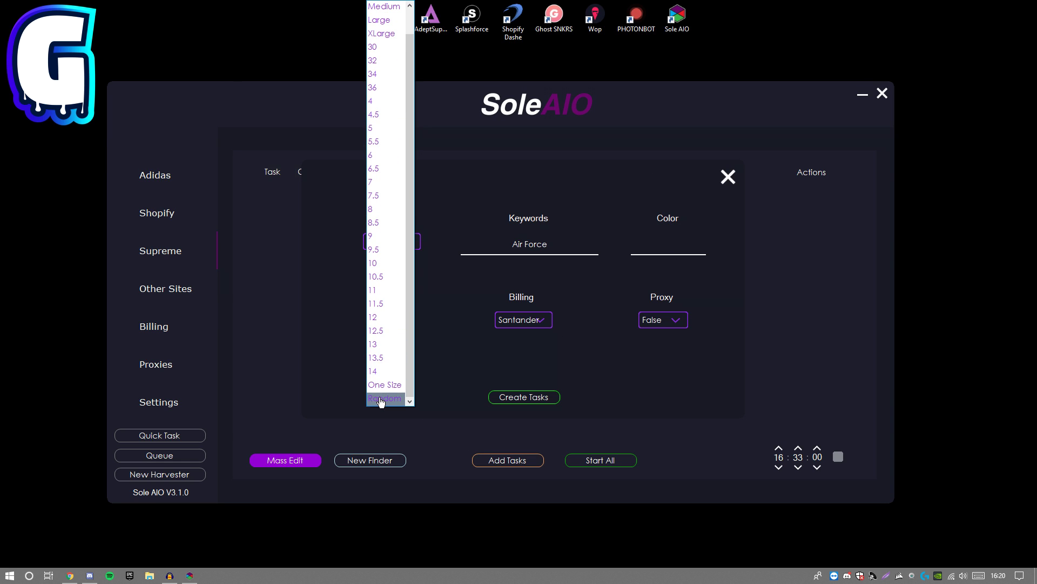
pyautogui.click(381, 385)
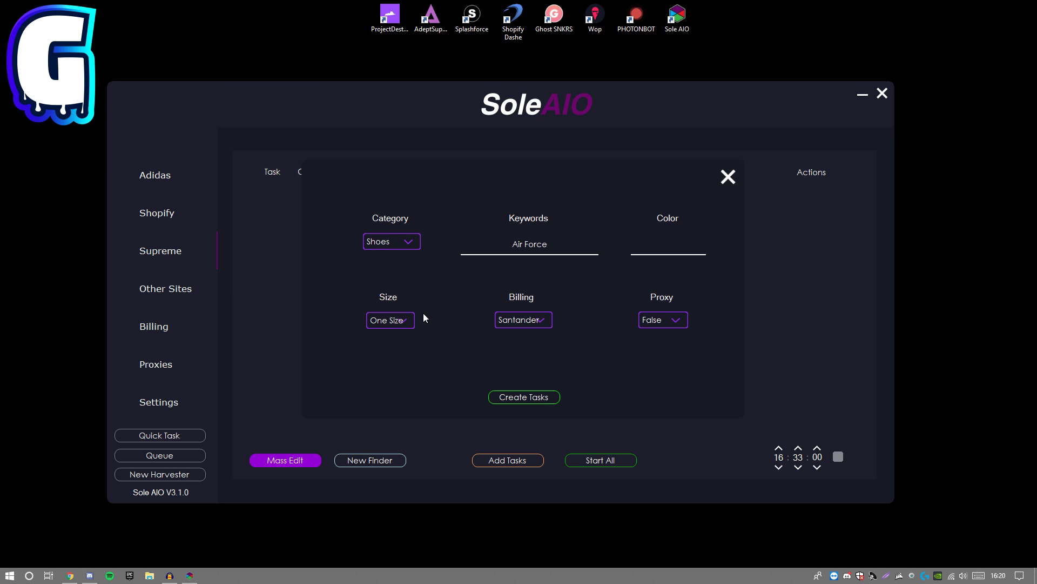
pyautogui.click(534, 318)
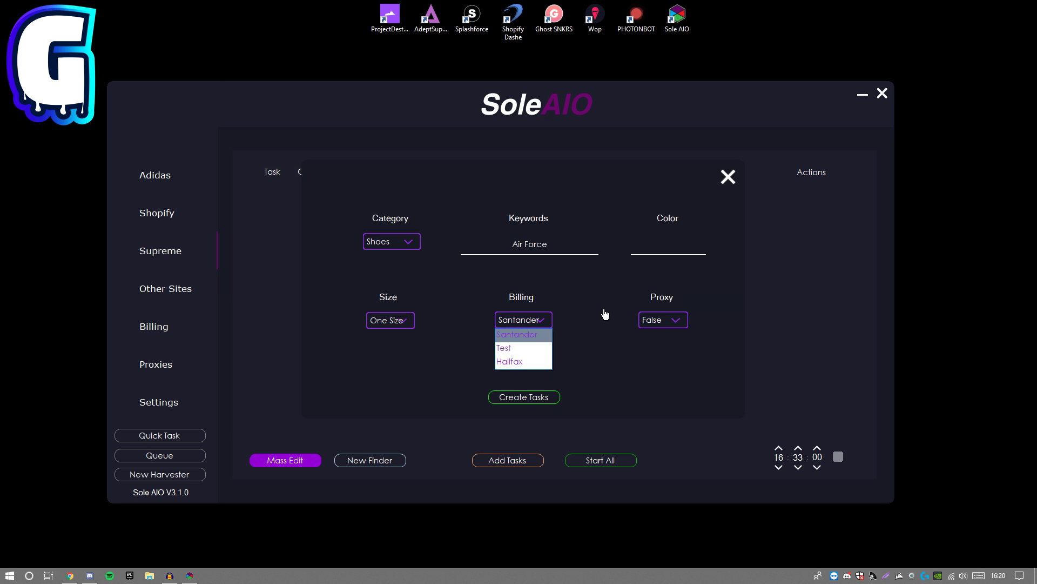
pyautogui.click(604, 315)
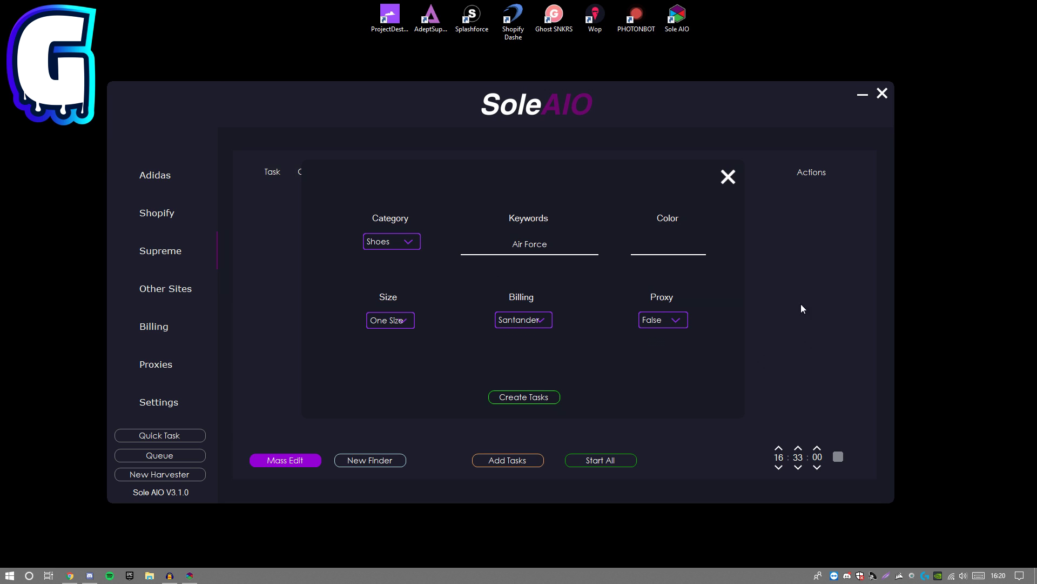
pyautogui.click(513, 319)
pyautogui.click(527, 334)
pyautogui.click(523, 396)
pyautogui.click(728, 177)
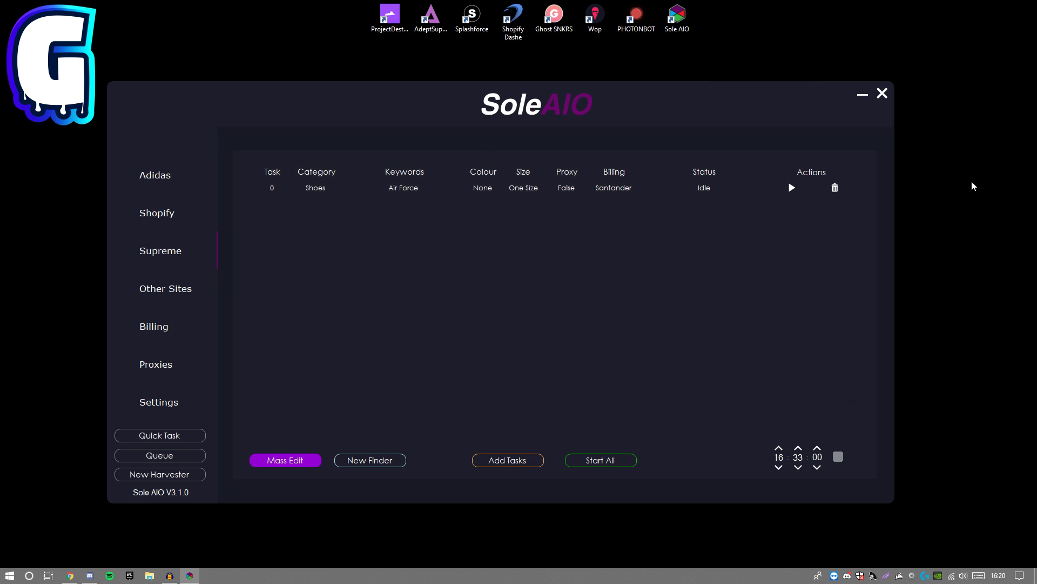
# Step: View the New Era® Box Logo Beanie's colour options, then return to the hastebin list
pyautogui.click(70, 576)
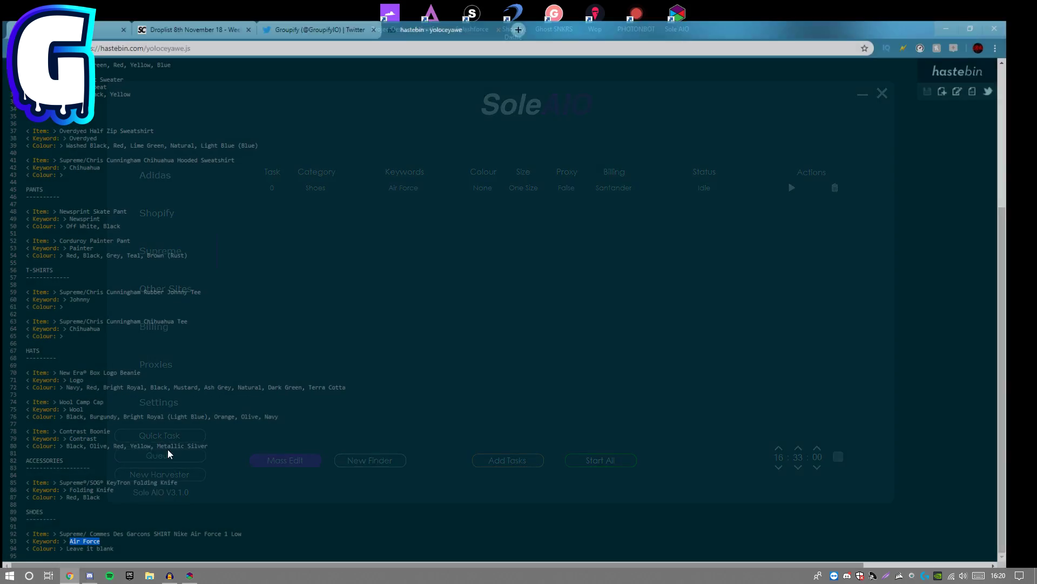
pyautogui.click(197, 9)
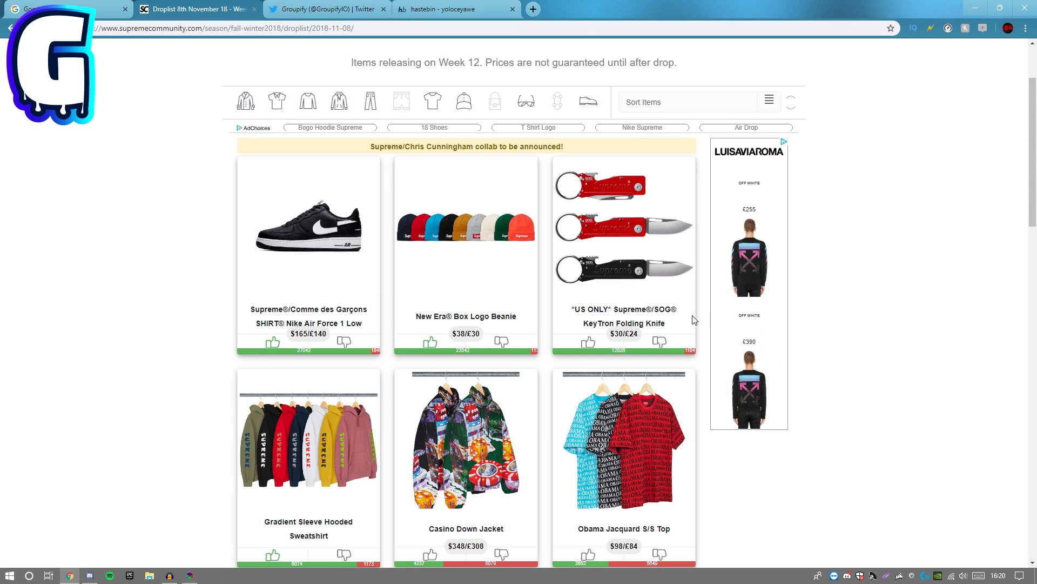
pyautogui.click(435, 253)
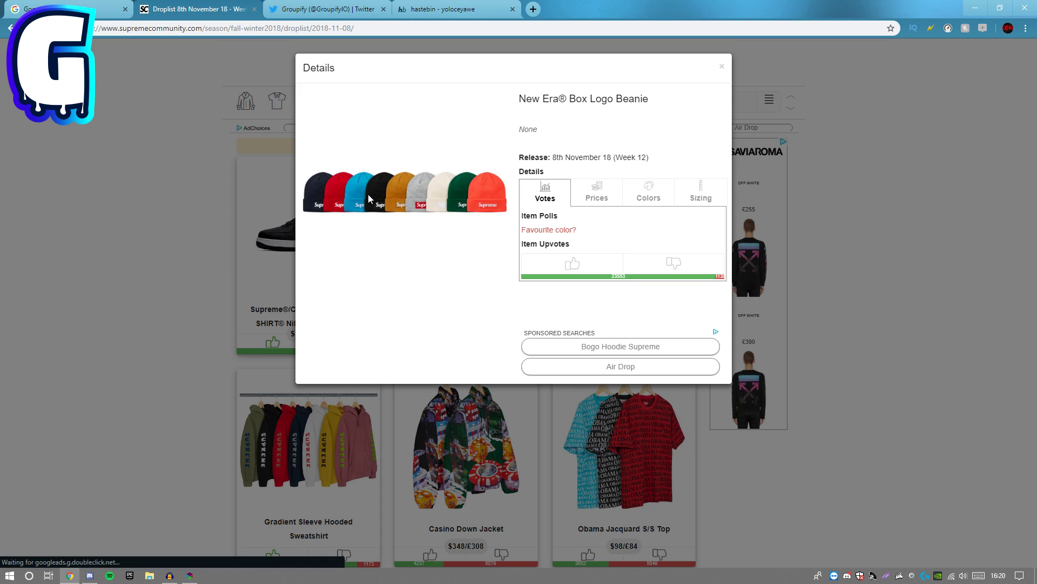
pyautogui.click(649, 195)
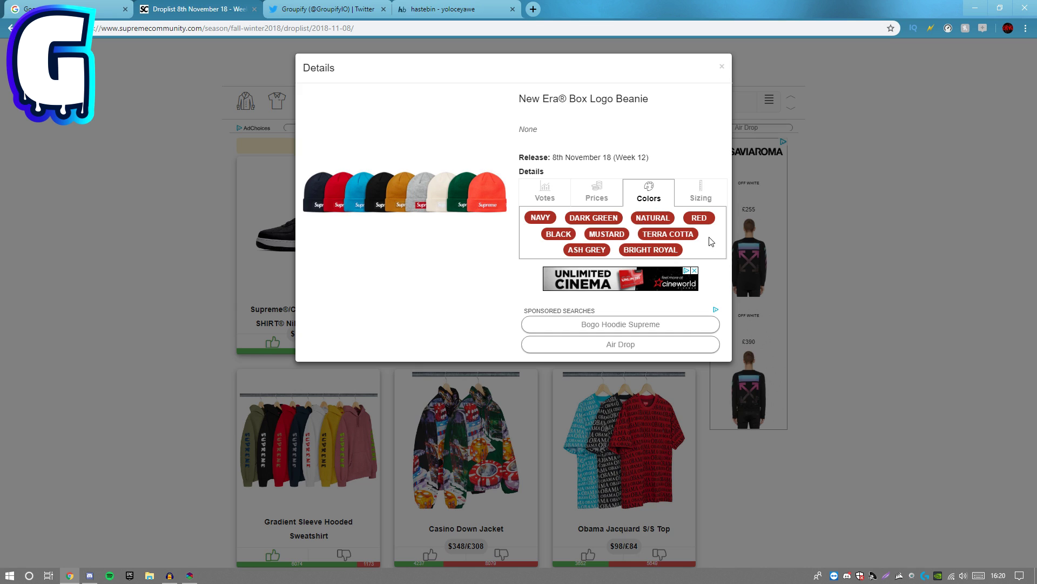
pyautogui.click(463, 7)
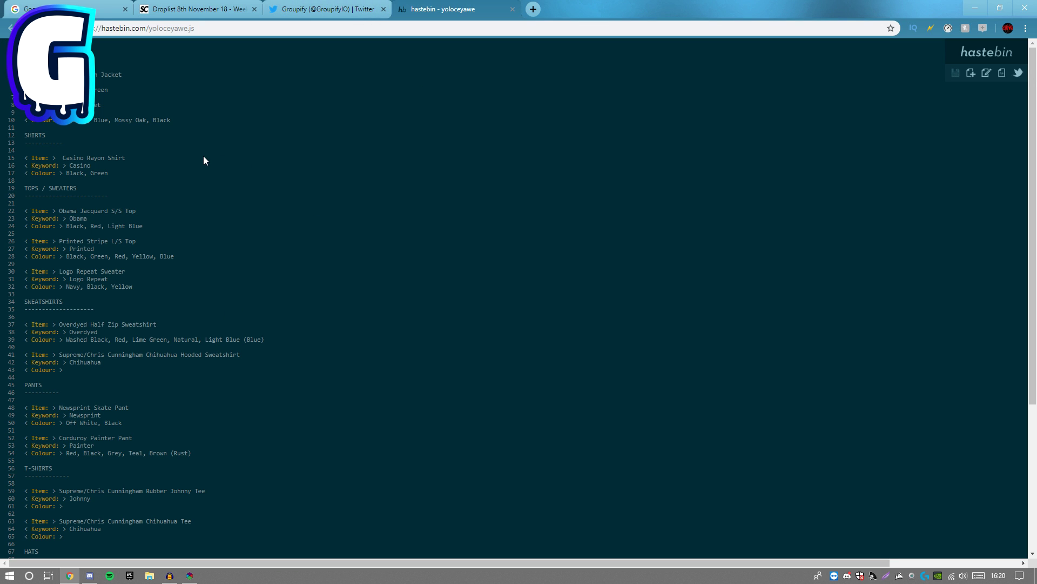
# Step: Scroll hastebin to the HATS section and select the beanie keyword 'Logo' on line 71
pyautogui.scroll(-4, 173, 161)
pyautogui.click(120, 371)
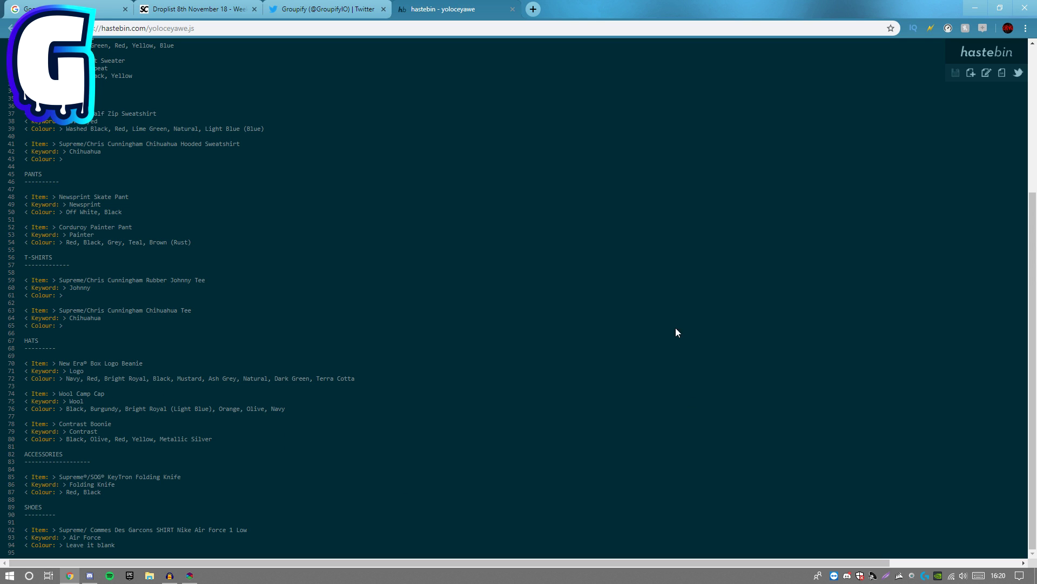
pyautogui.doubleClick(71, 373)
pyautogui.hotkey('ctrl', 'c')
pyautogui.tripleClick(69, 373)
pyautogui.click(69, 372)
pyautogui.click(189, 575)
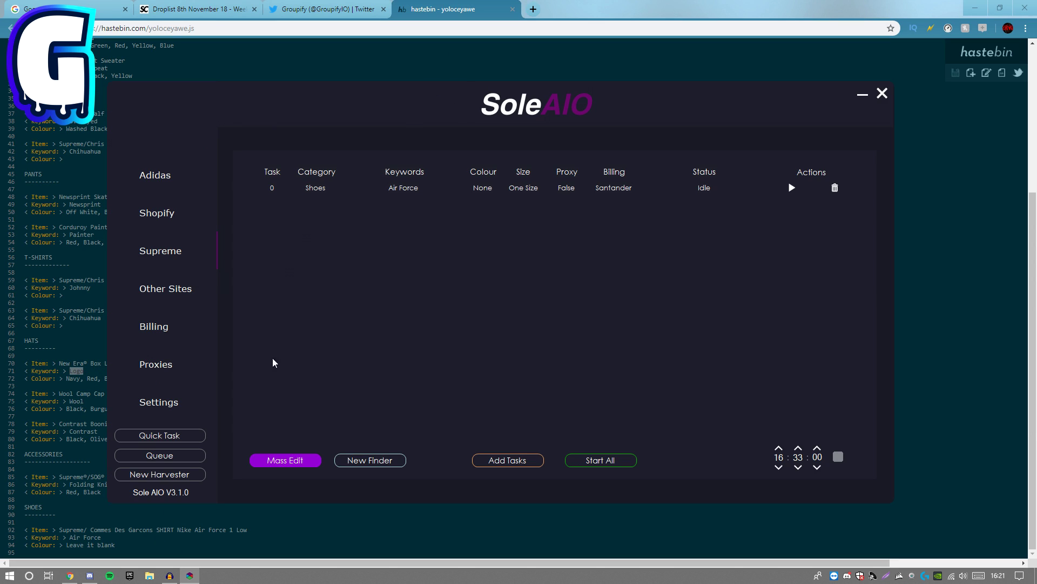
# Step: Start a new task with keyword 'Logo' pasted in and category set to Hats
pyautogui.click(507, 460)
pyautogui.hotkey('ctrl', 'a')
pyautogui.hotkey('ctrl', 'v')
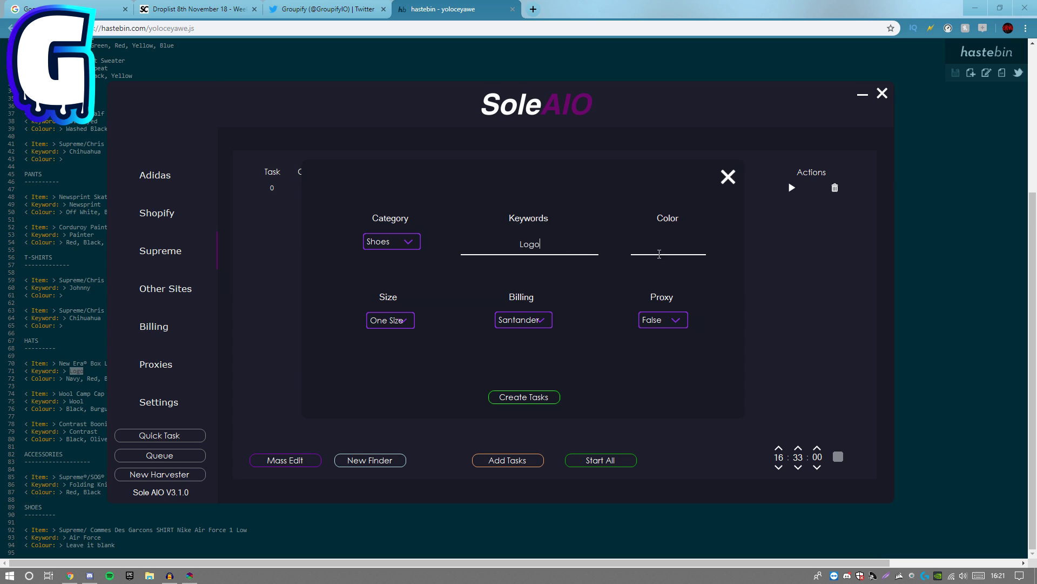
pyautogui.click(420, 245)
pyautogui.click(384, 350)
# Step: Check the beanie's sizing on Supreme Community, then close the uncreated task form
pyautogui.click(324, 9)
pyautogui.click(195, 9)
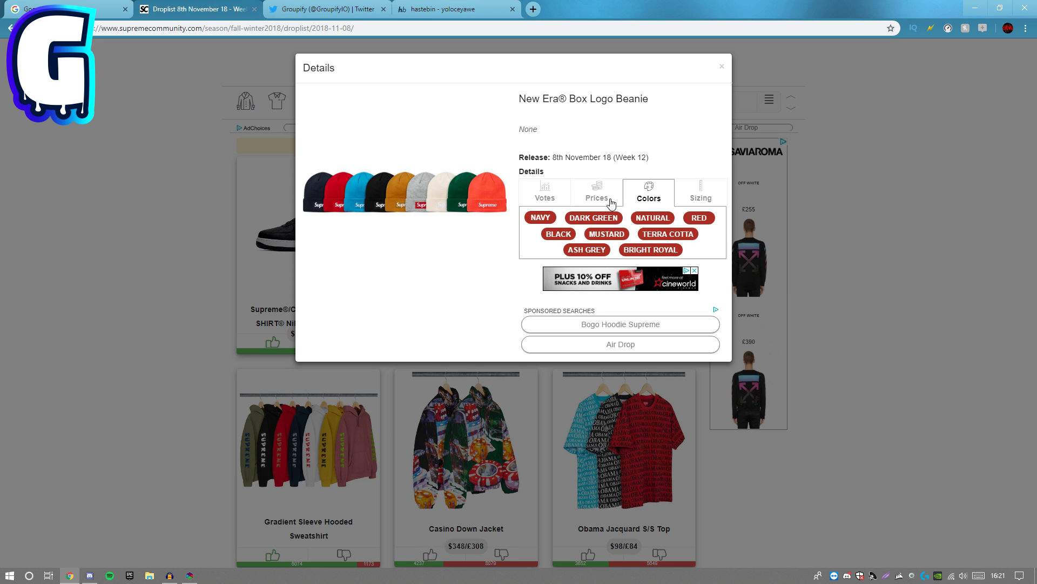
pyautogui.click(700, 193)
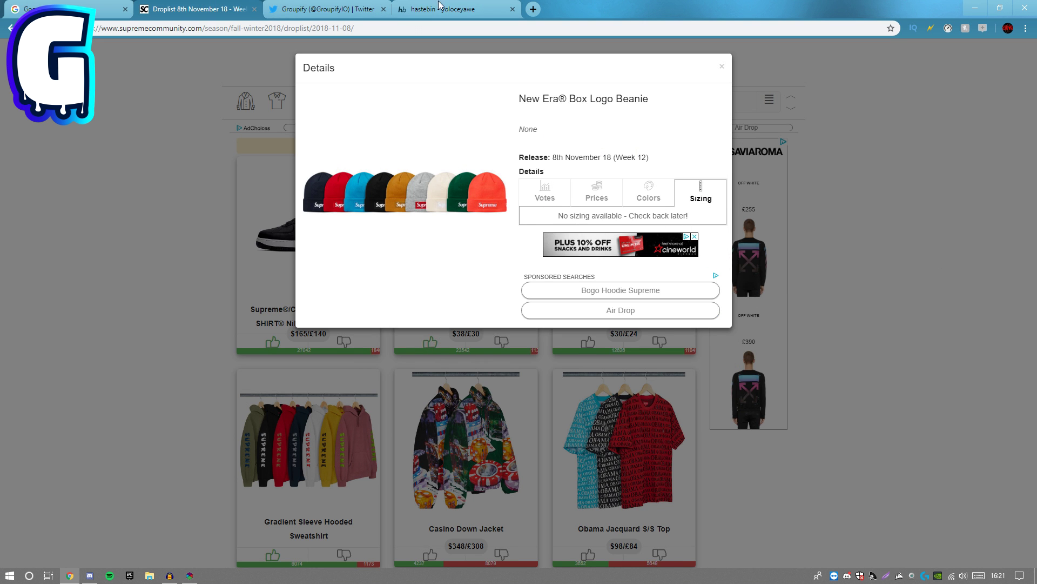
pyautogui.click(422, 9)
pyautogui.click(189, 576)
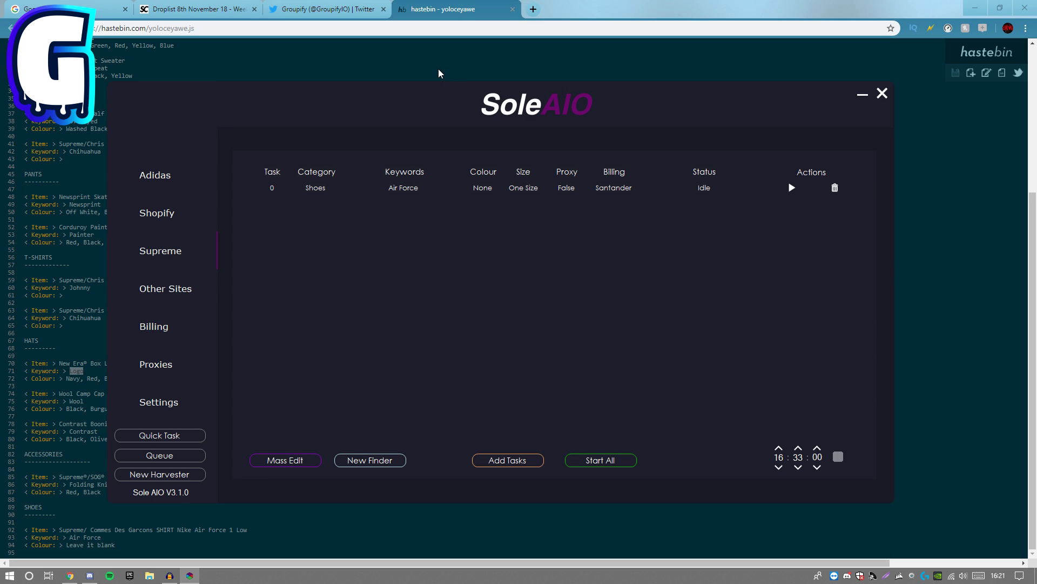
pyautogui.click(506, 459)
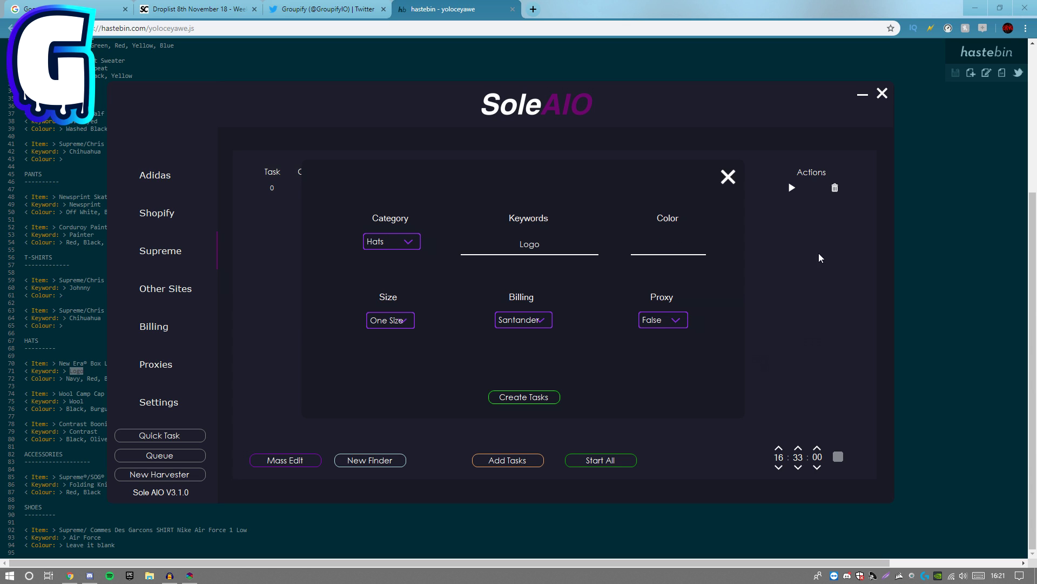
pyautogui.click(275, 103)
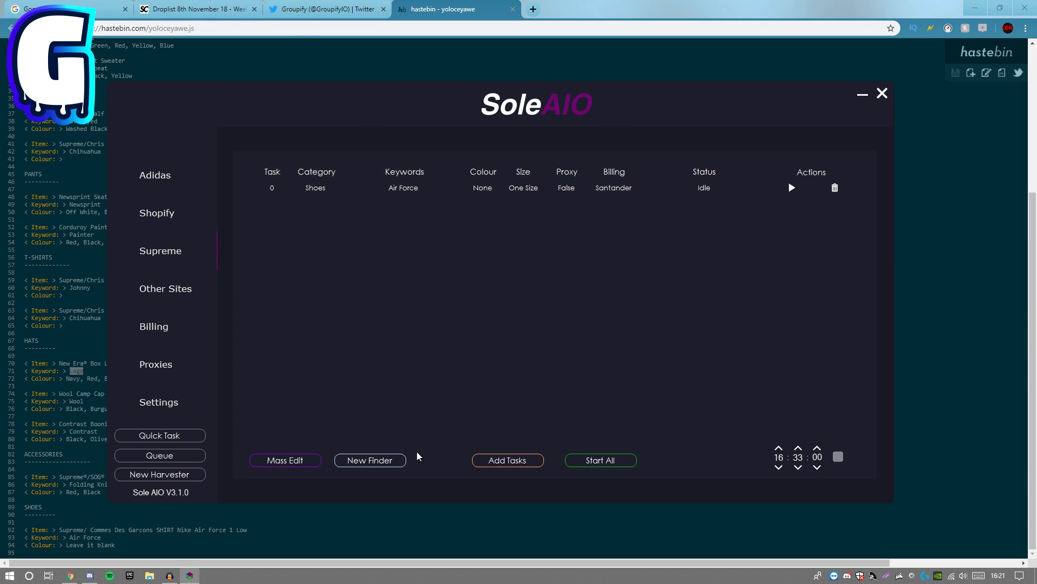
pyautogui.moveTo(190, 576)
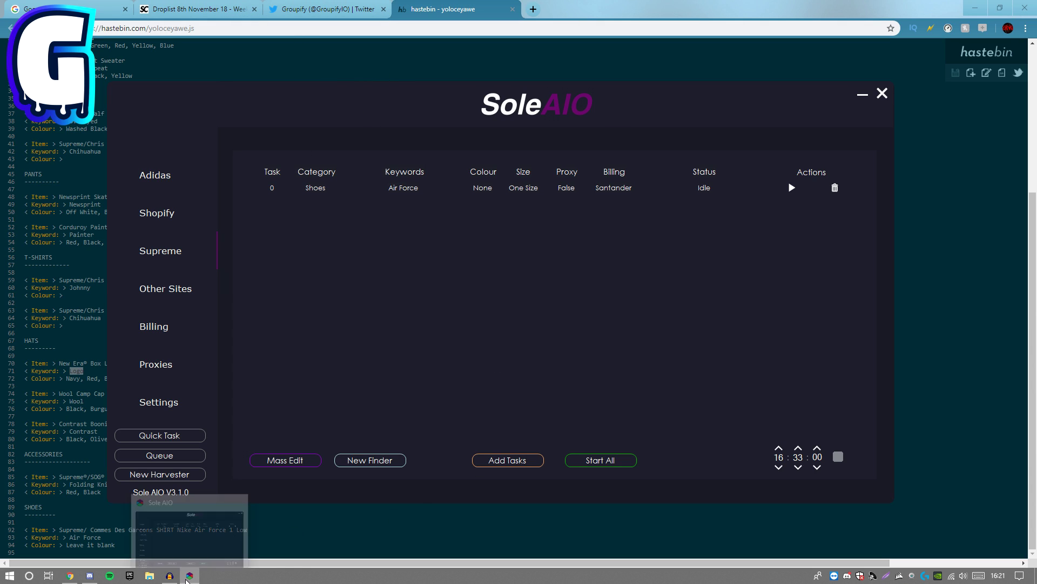
pyautogui.click(349, 528)
# Step: Compare the beanie's colours and select 'Red' on line 72 of the hastebin list
pyautogui.hotkey('ctrl', '2')
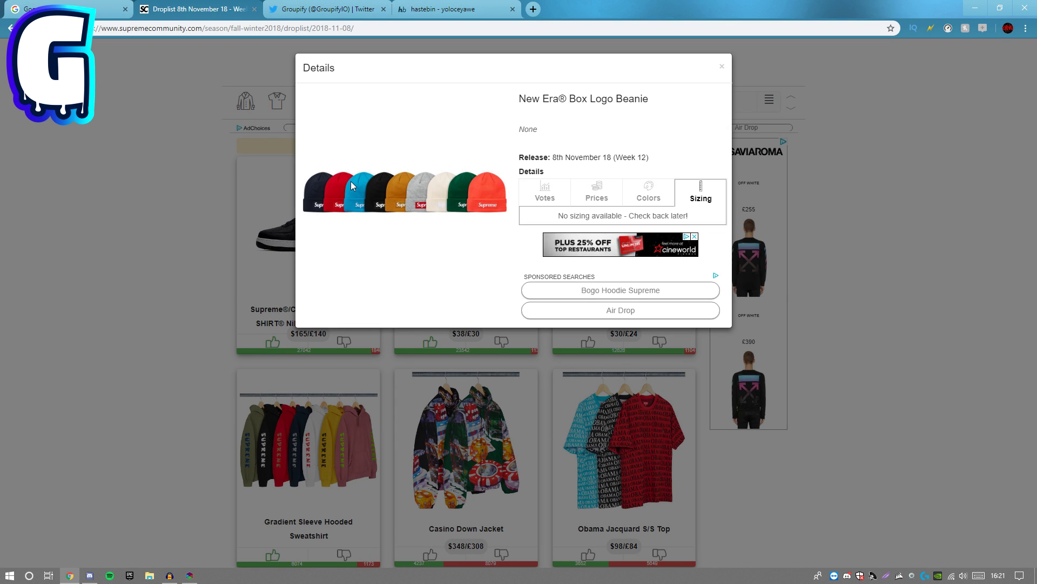
pyautogui.click(488, 10)
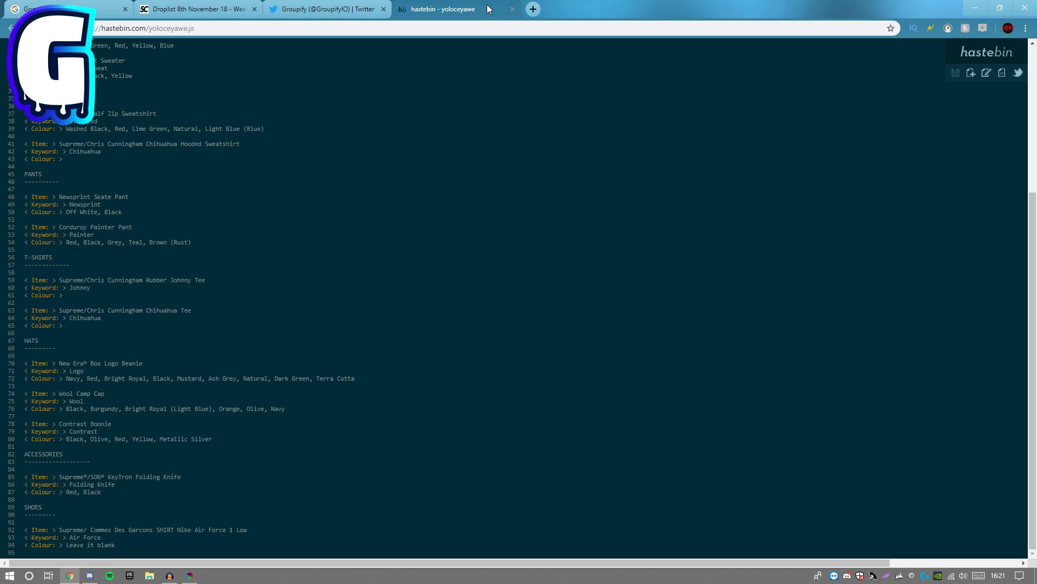
pyautogui.doubleClick(92, 378)
pyautogui.click(314, 9)
pyautogui.click(179, 9)
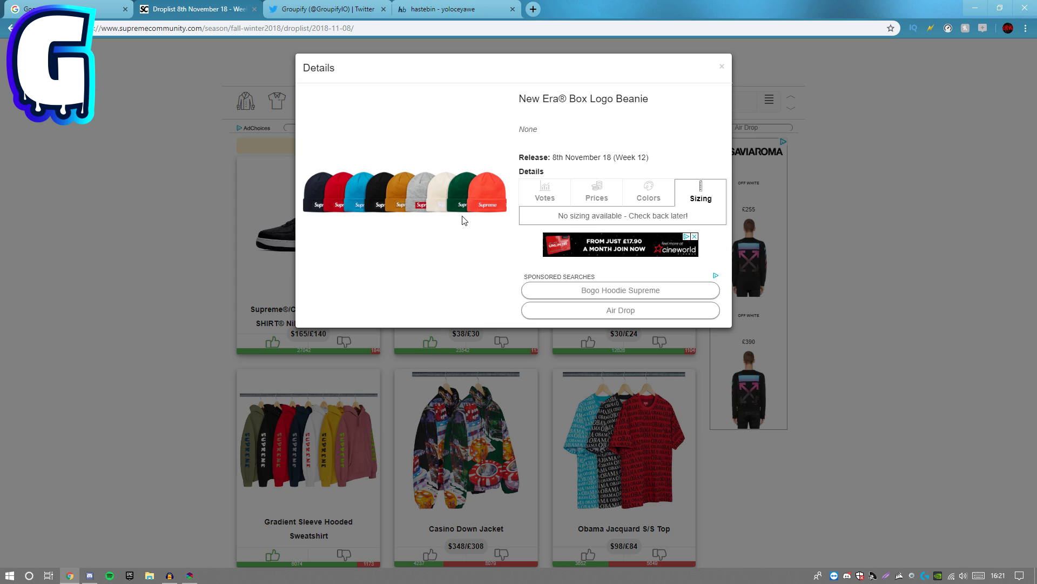
pyautogui.click(424, 8)
pyautogui.click(190, 575)
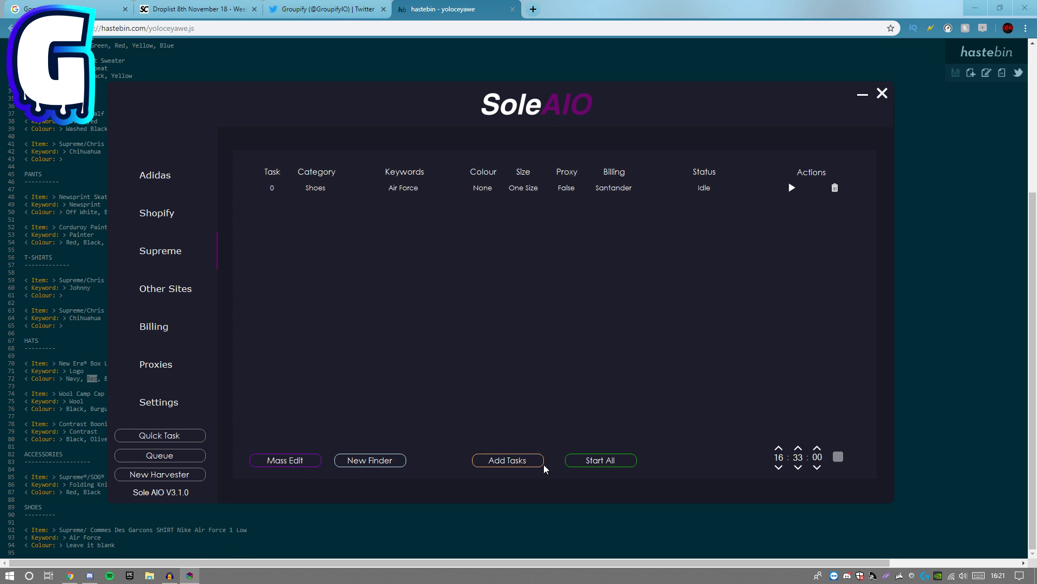
# Step: Create the Hats 'Logo' task in colour Red, One Size, and close the form
pyautogui.click(508, 459)
pyautogui.write('Red')
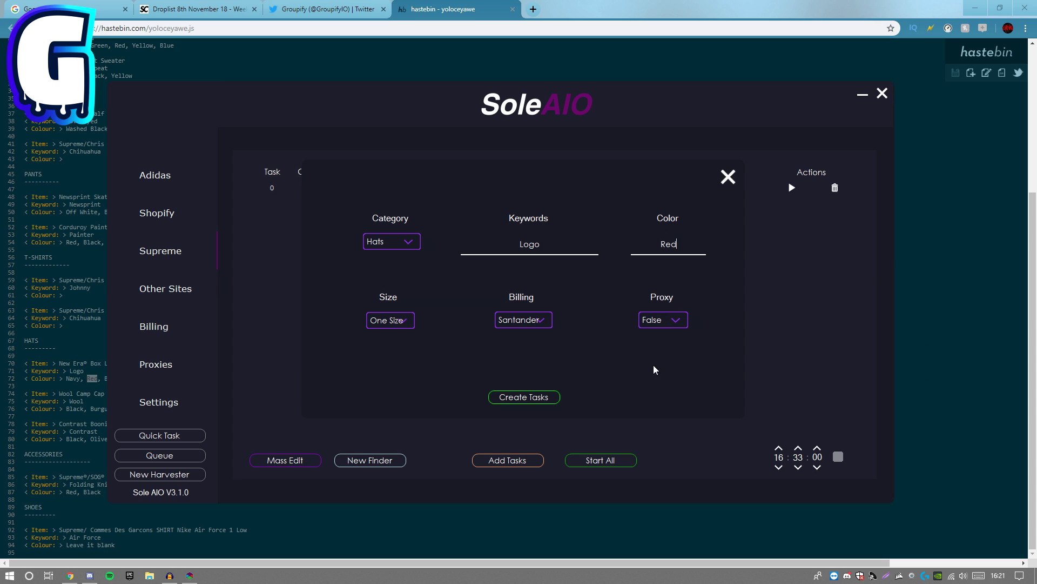
pyautogui.click(521, 398)
pyautogui.click(727, 177)
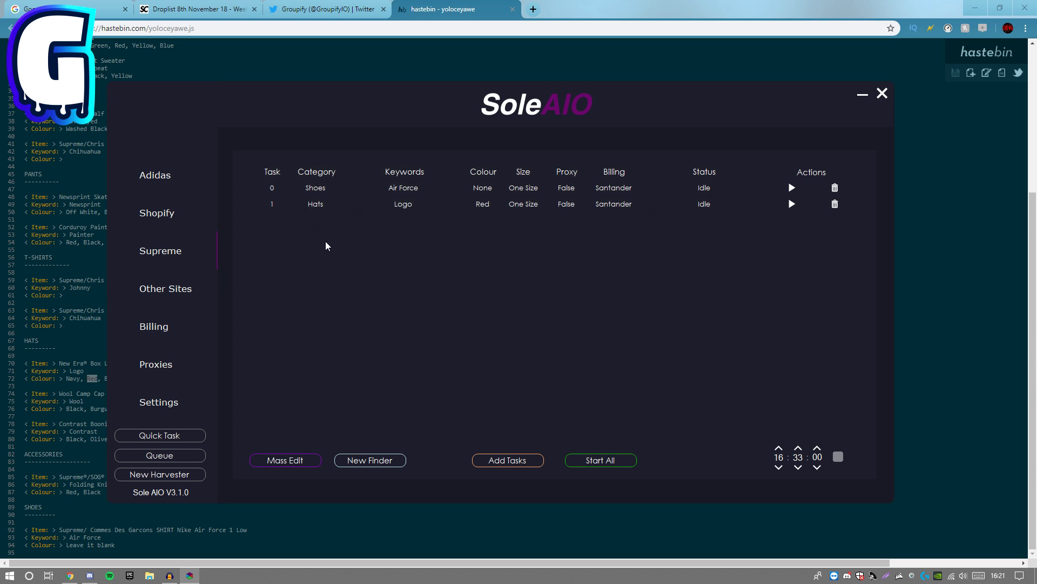